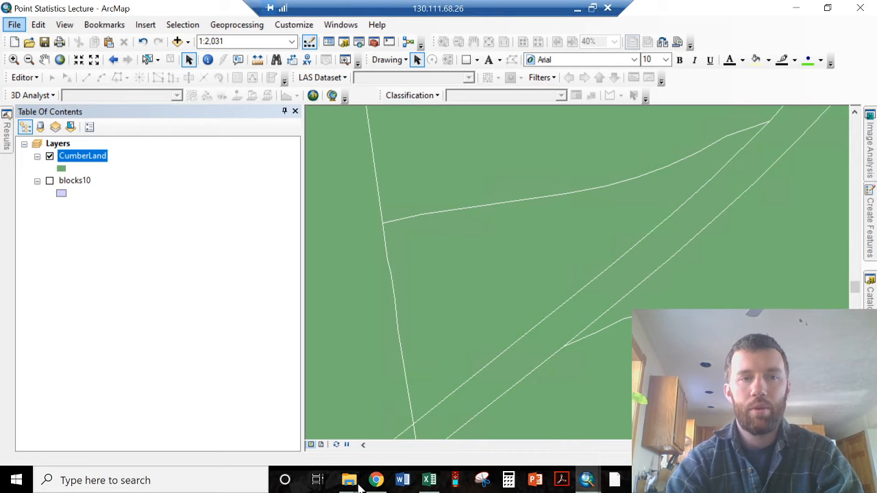
Zoom the map to the full extent of the CumberLand layer.
right_click(82, 162)
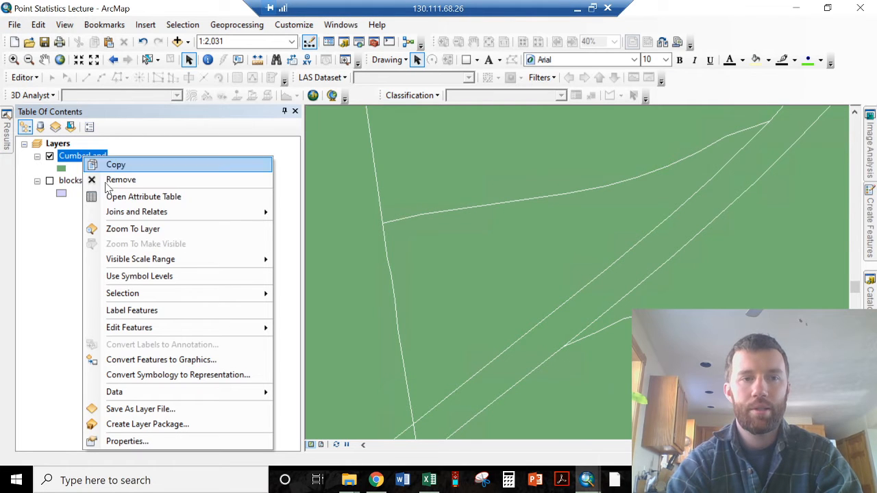
click(146, 230)
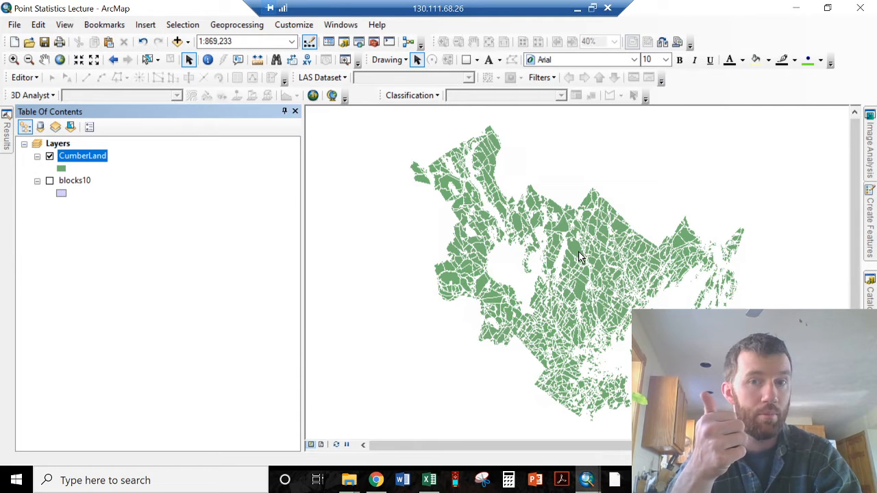
Symbolize CumberLand with Quantities > Graduated colors on the pop_sqmi field in five classes.
double_click(86, 157)
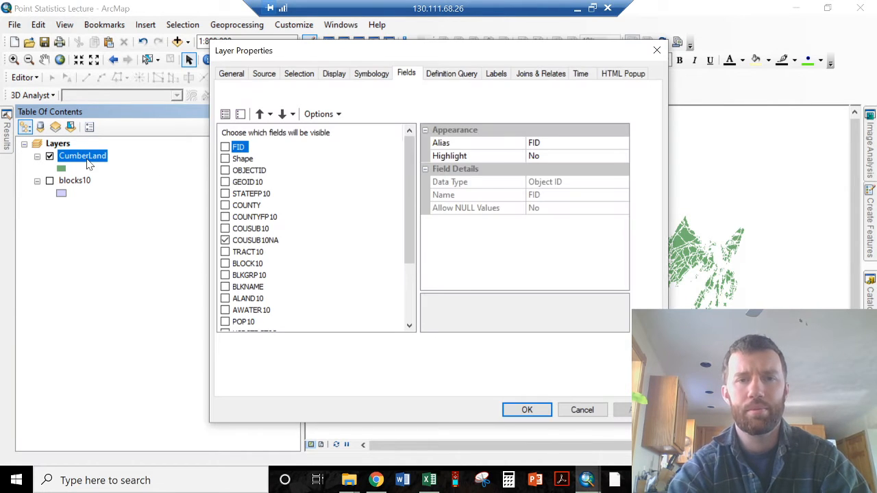
click(369, 80)
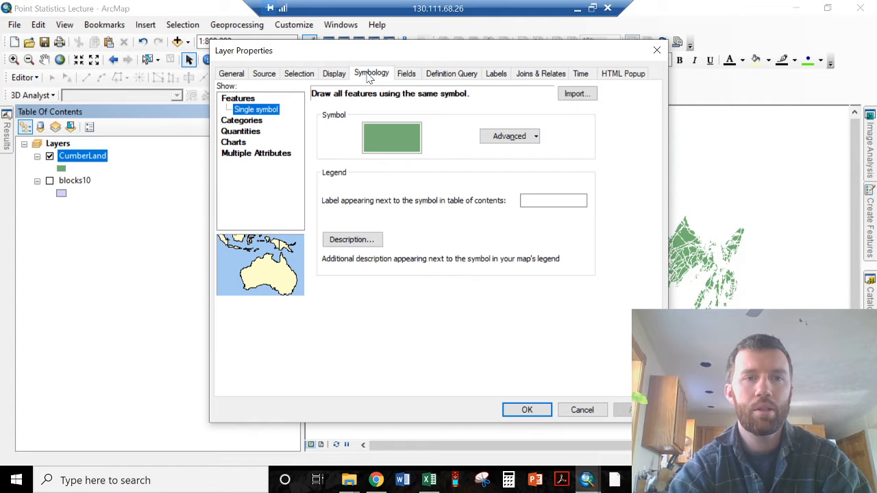
click(237, 131)
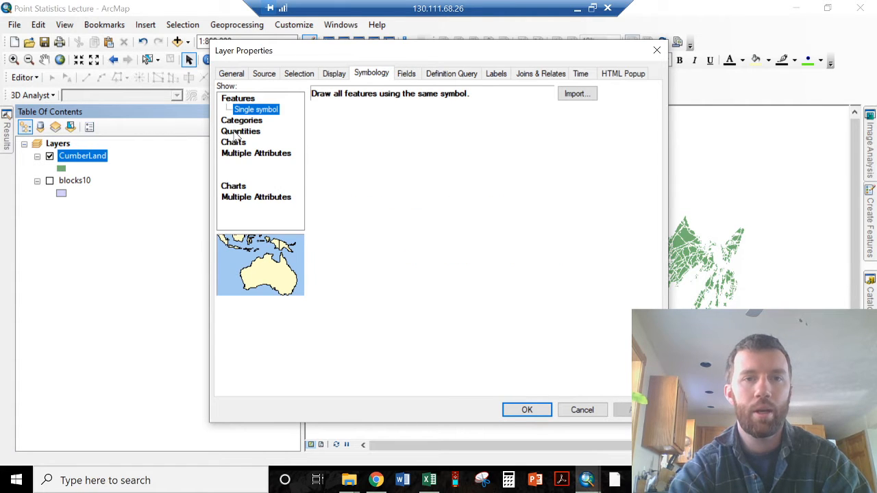
click(393, 122)
click(394, 143)
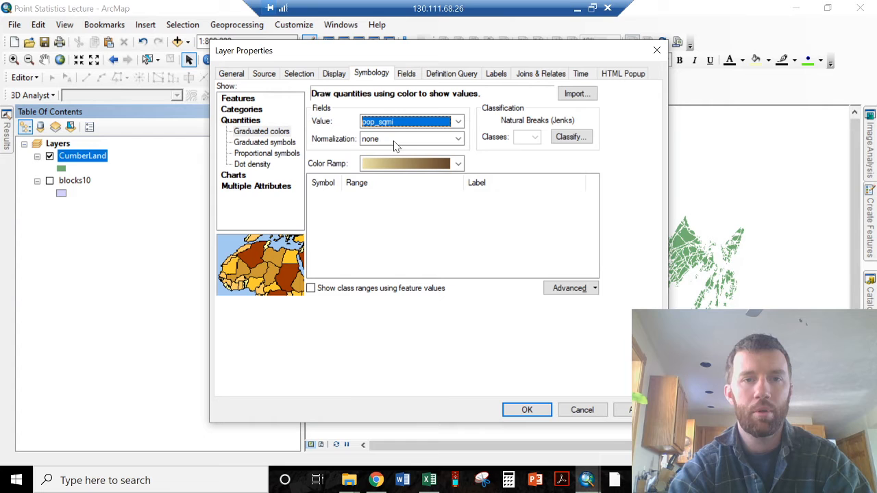
click(515, 410)
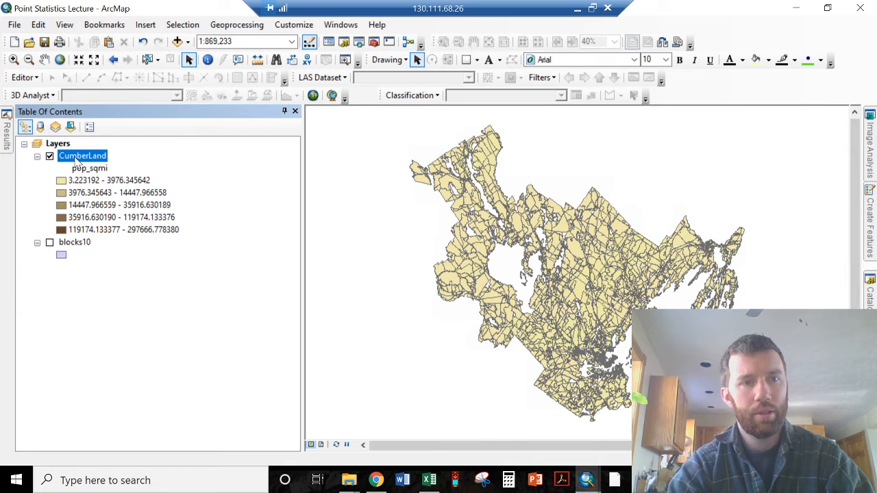
Switch the pop_sqmi classification method to Quantile and apply the new class ranges to the map.
double_click(78, 158)
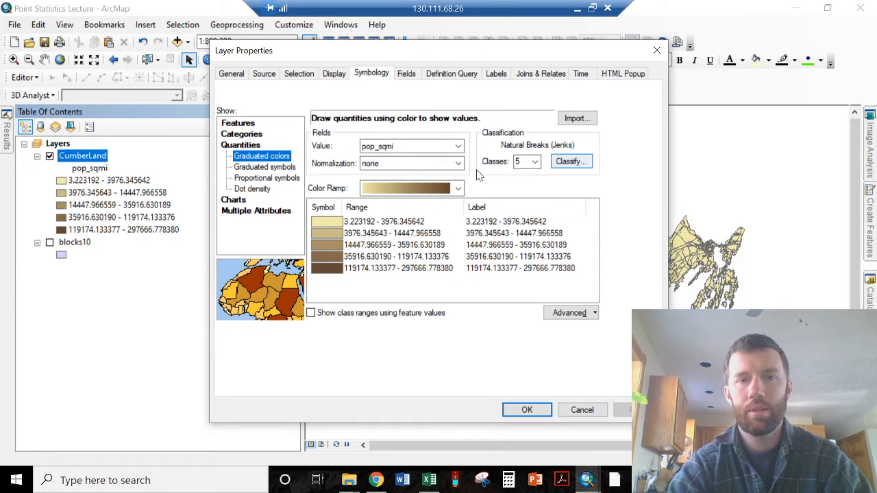
right_click(322, 208)
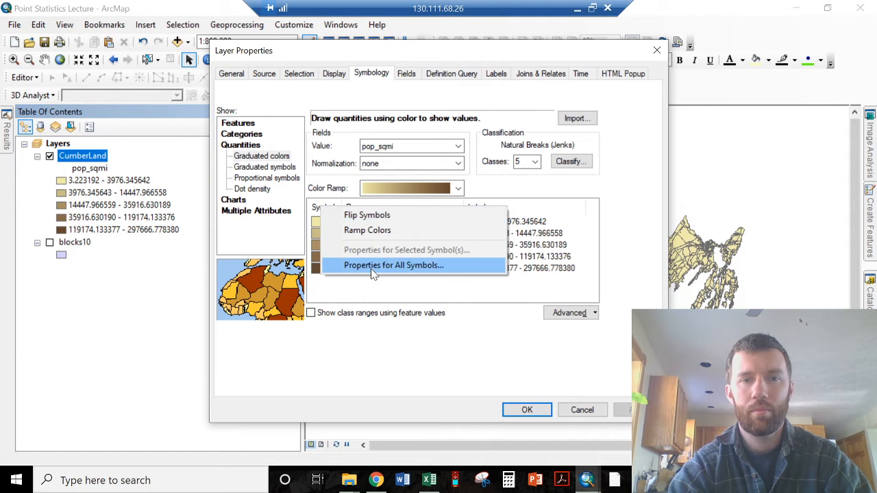
click(394, 265)
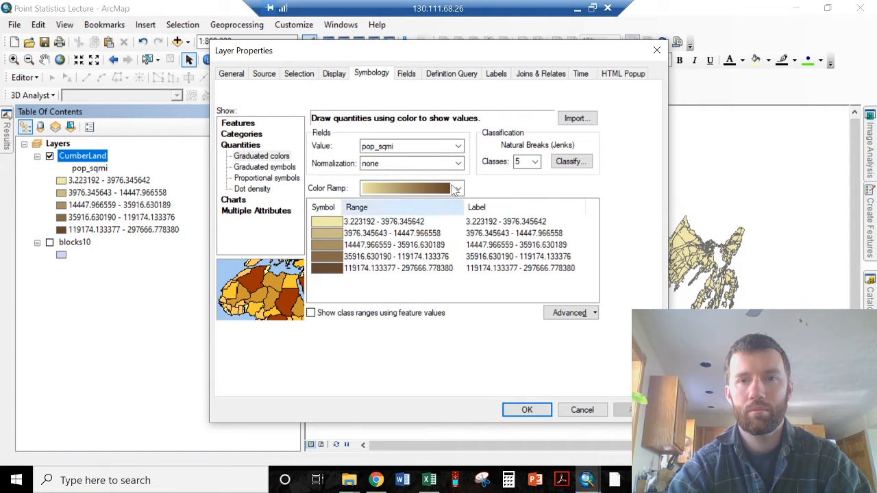
click(569, 162)
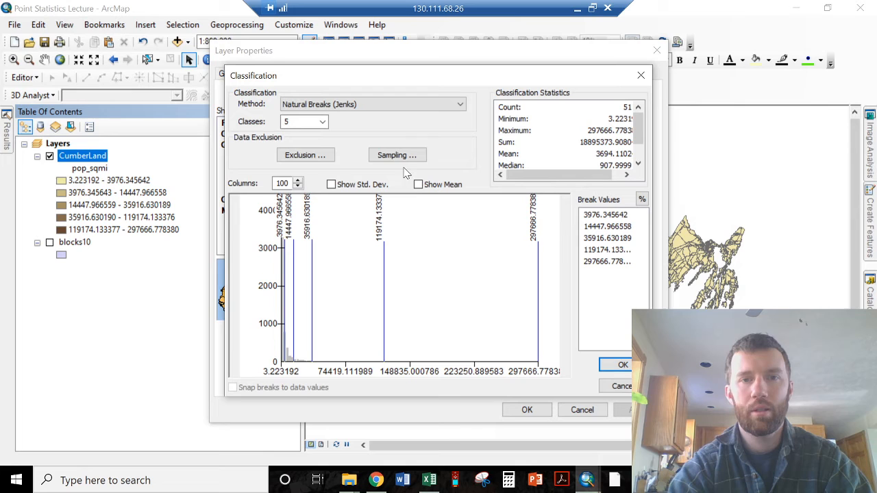
click(337, 111)
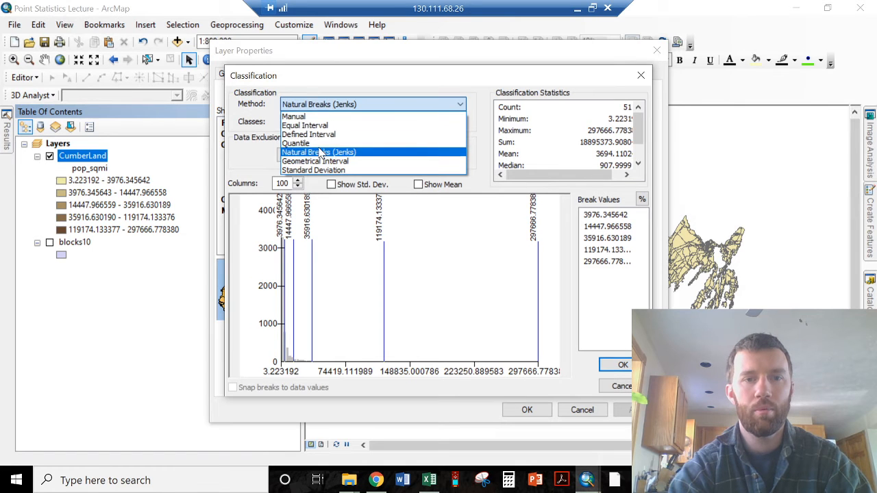
click(326, 147)
click(328, 104)
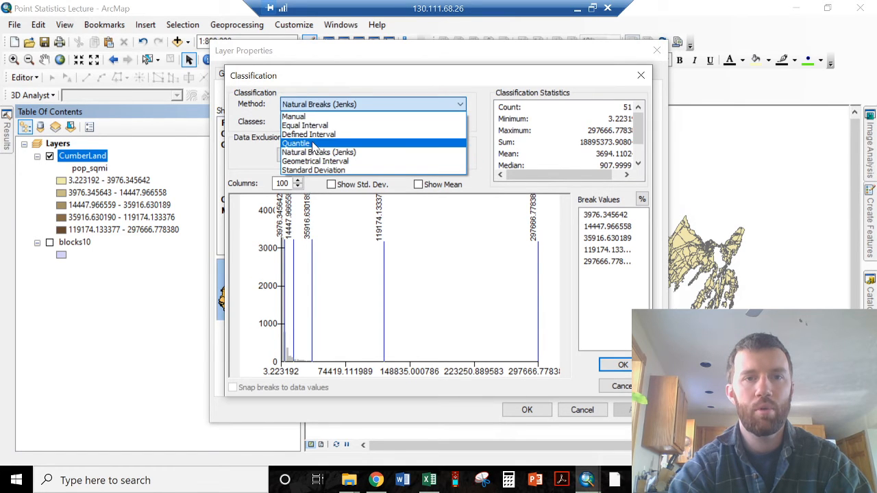
click(315, 143)
click(623, 365)
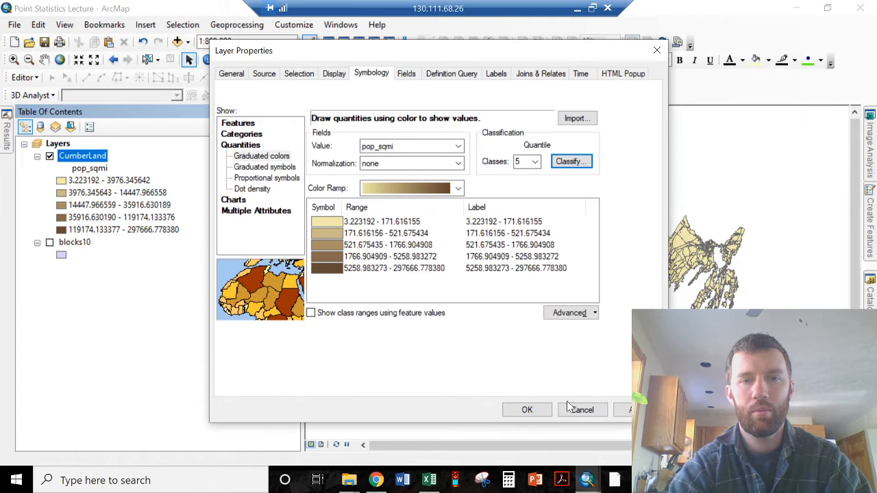
click(527, 410)
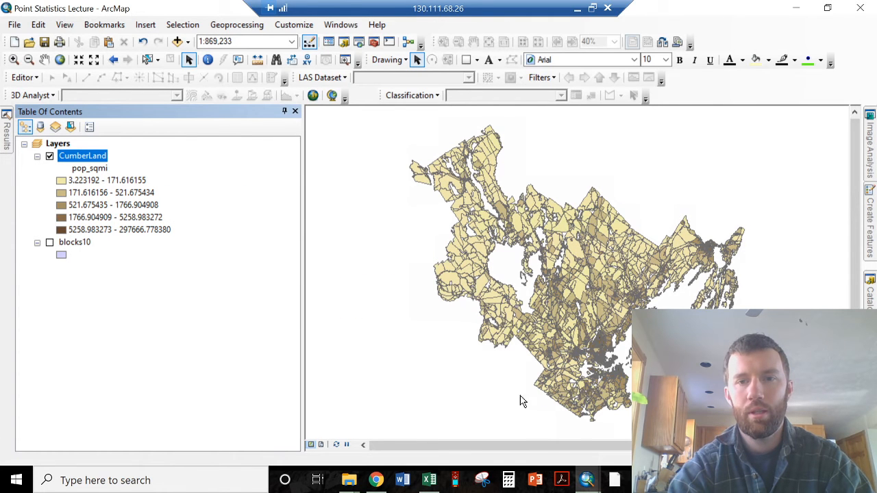
Zoom in on the dark, densely populated coastal blocks around Portland.
click(14, 58)
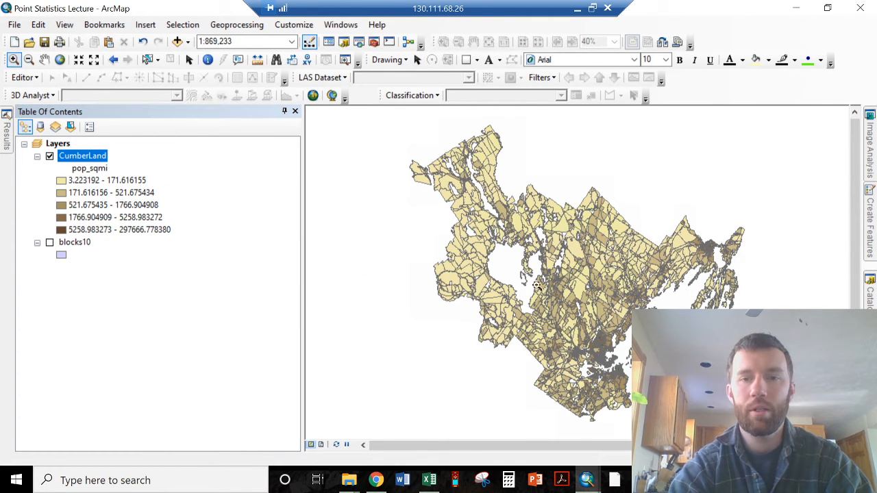
drag(572, 317, 626, 371)
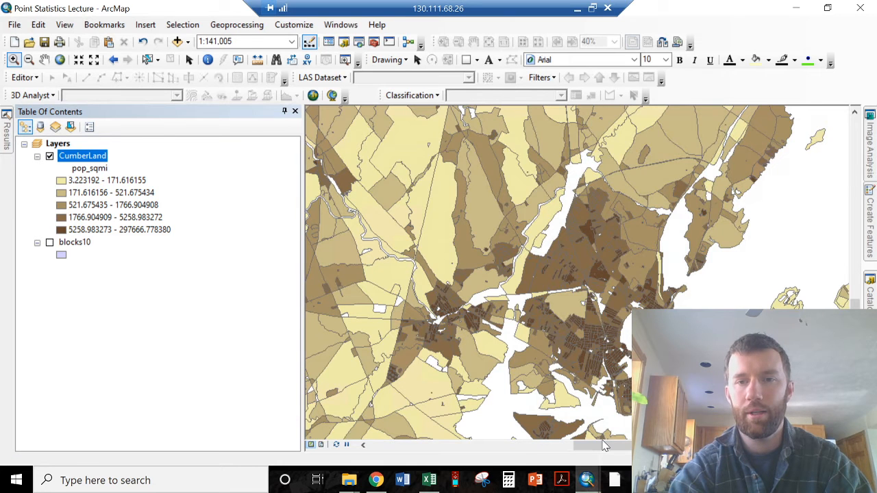